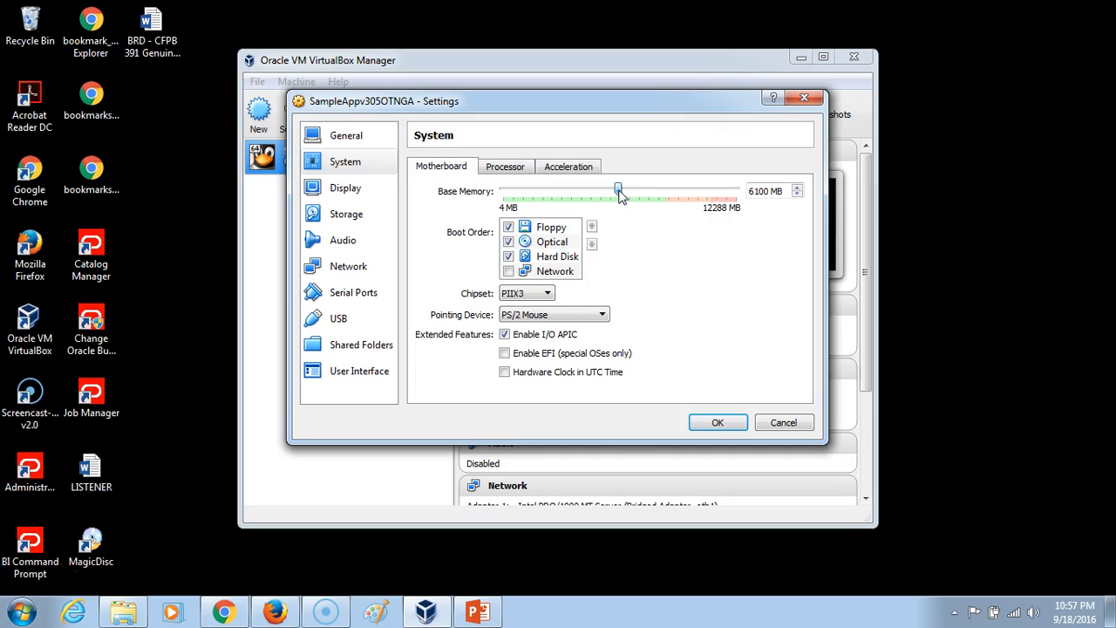
Set the virtual machine's base memory to 8451 MB and enable its audio.
{"action": "left_click_drag", "start_coordinate": [631, 196], "coordinate": [659, 197]}
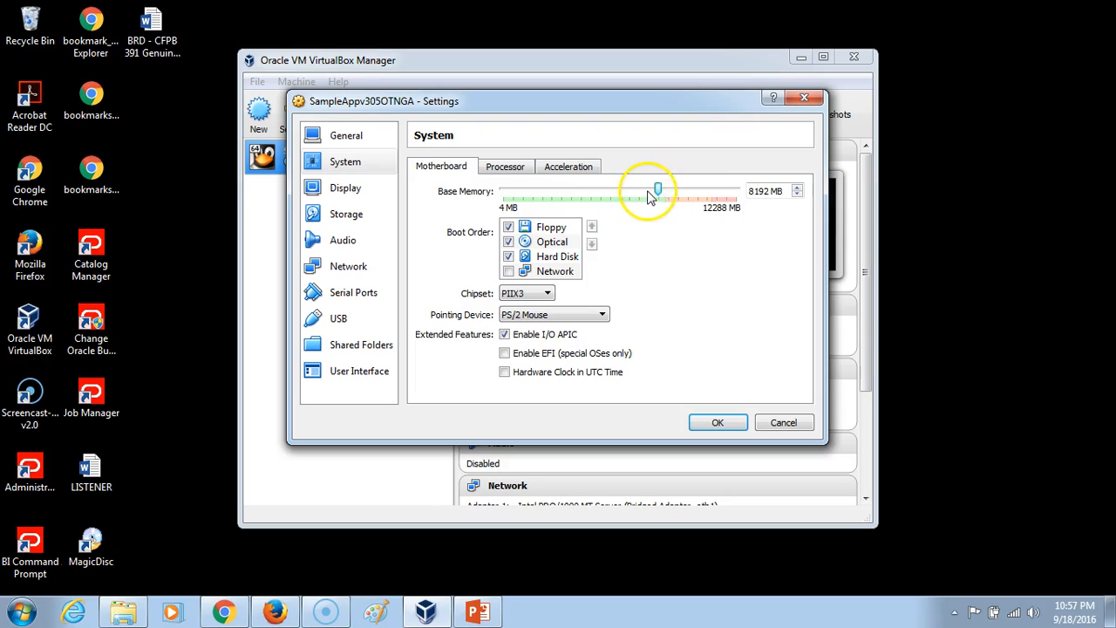
{"action": "left_click_drag", "start_coordinate": [662, 193], "coordinate": [666, 194]}
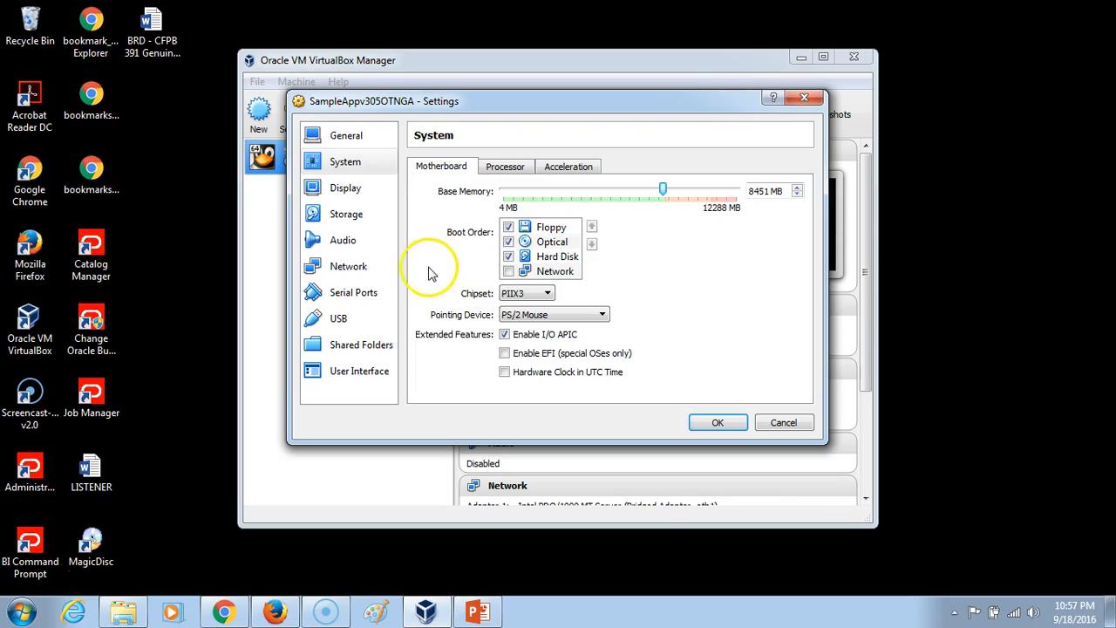
{"action": "left_click", "coordinate": [347, 241]}
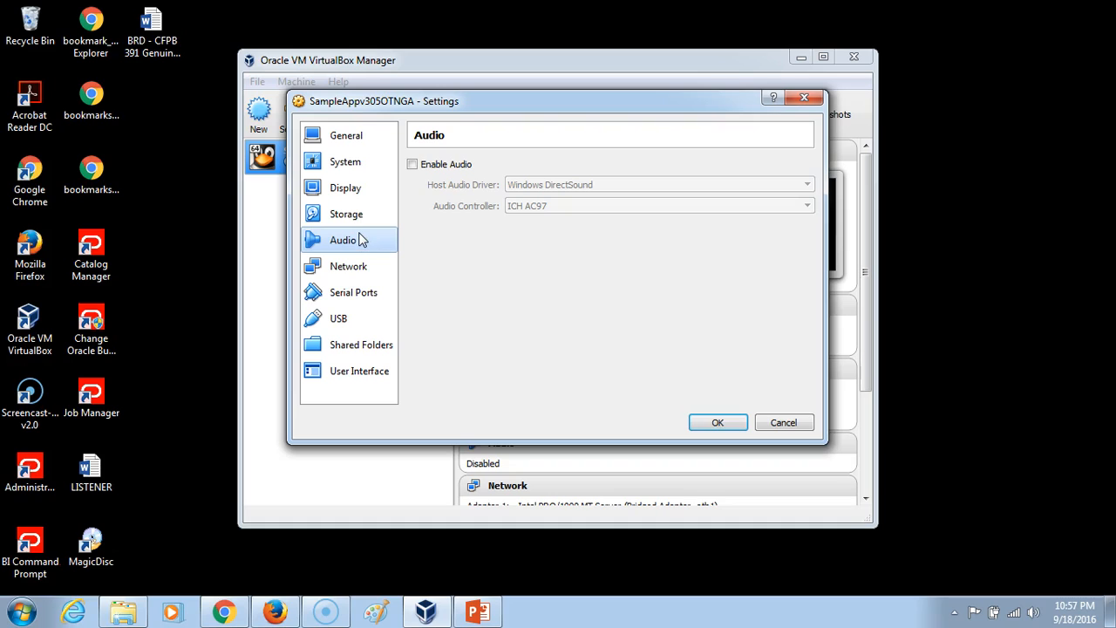
{"action": "left_click", "coordinate": [411, 165]}
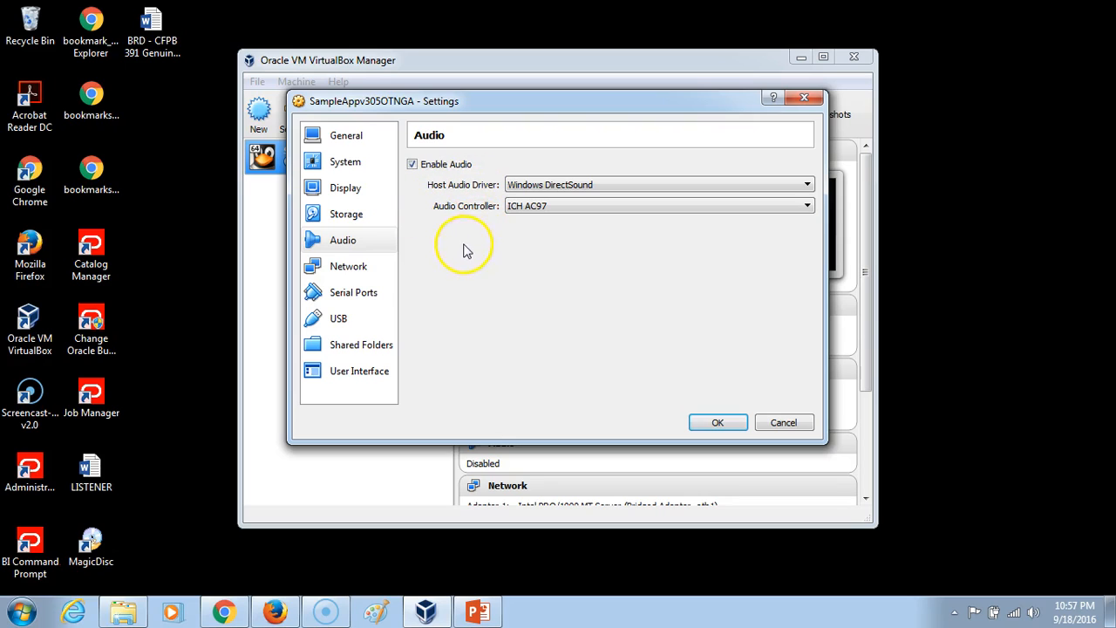
Attach network Adapter 1 of the virtual machine to the Host-only Adapter.
{"action": "left_click", "coordinate": [353, 267]}
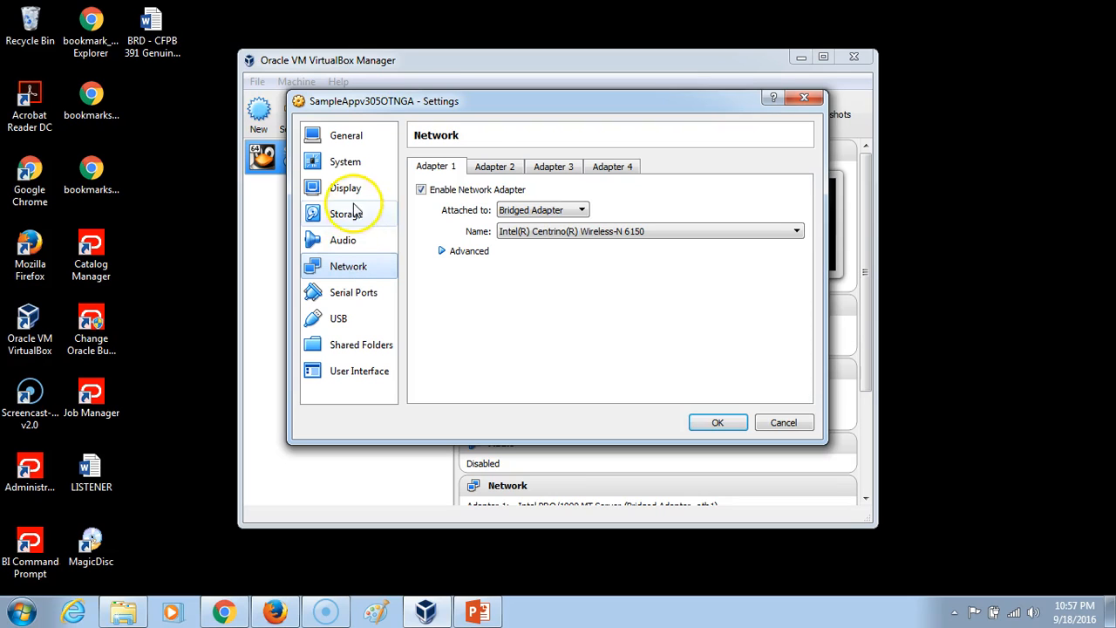
{"action": "left_click", "coordinate": [520, 212]}
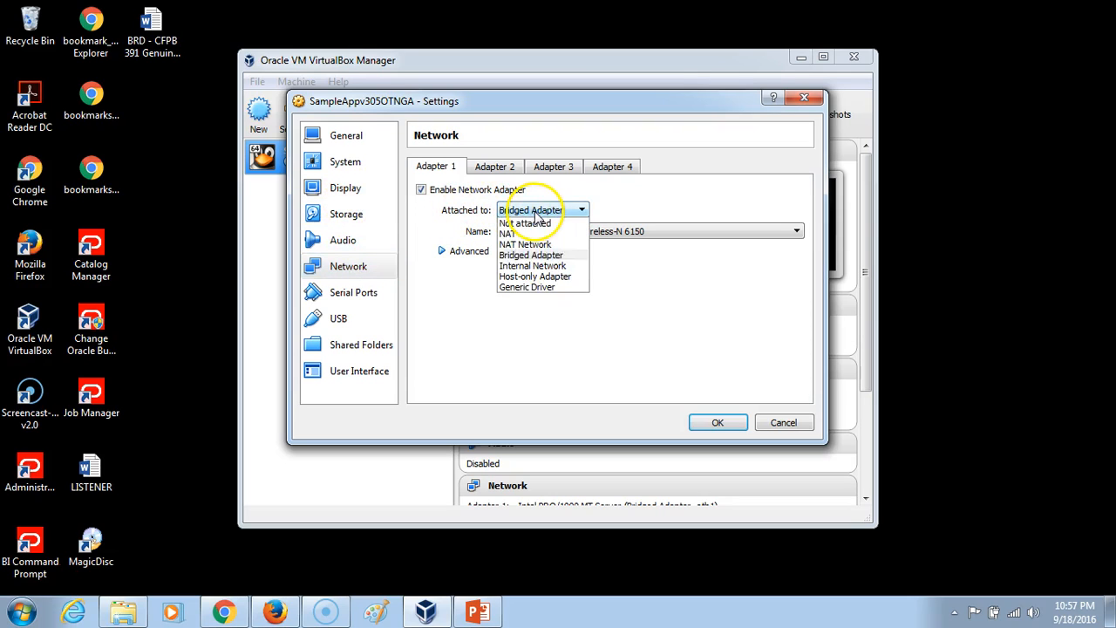
{"action": "left_click", "coordinate": [540, 277]}
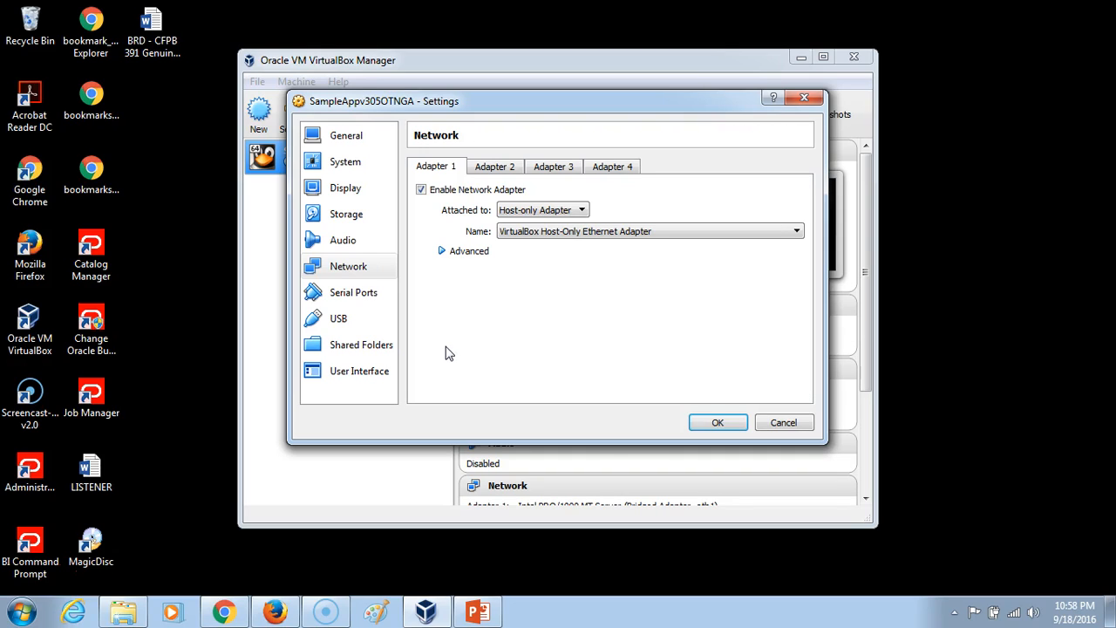
Add C:\OBIEEV305 as an auto-mounted shared folder named OBIEEV305 and save the machine settings.
{"action": "left_click", "coordinate": [361, 349]}
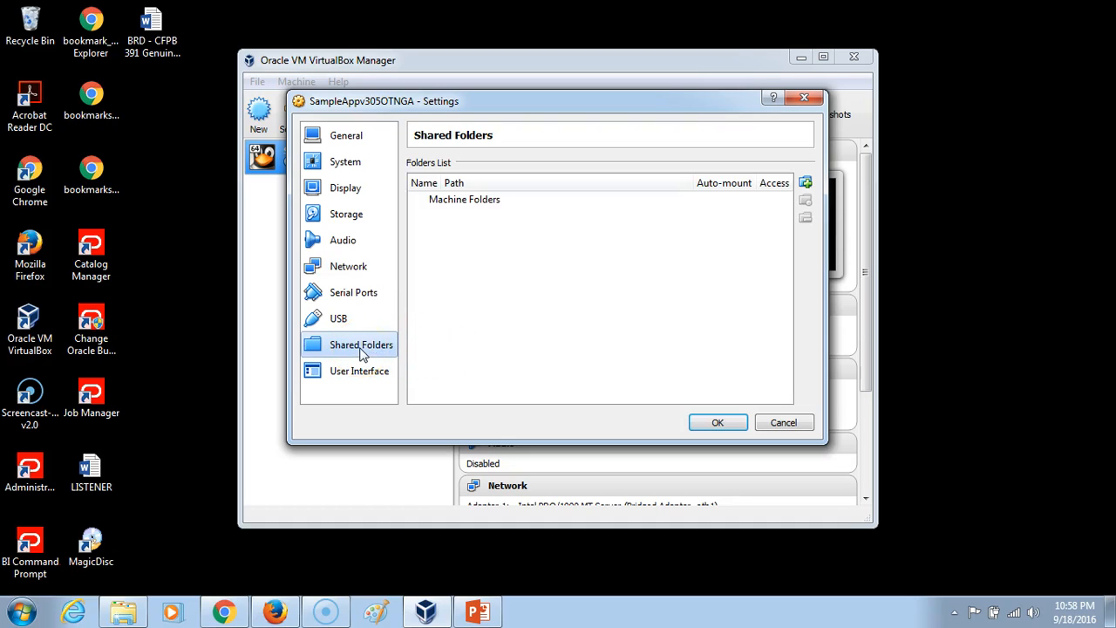
{"action": "left_click", "coordinate": [804, 185]}
{"action": "left_click", "coordinate": [660, 219]}
{"action": "left_click", "coordinate": [610, 242]}
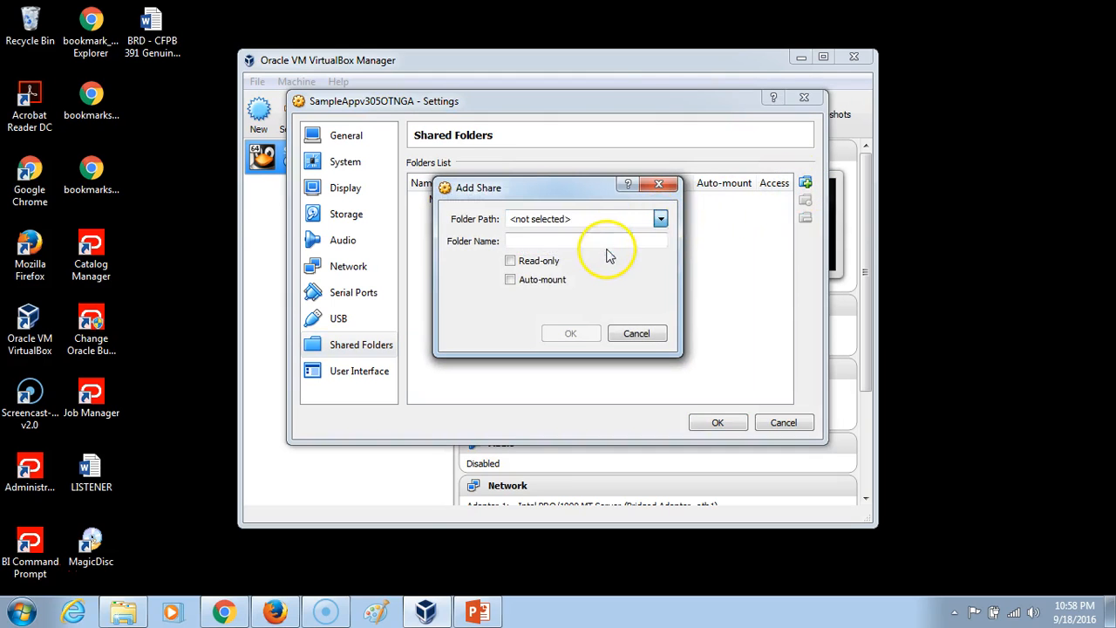
{"action": "left_click_drag", "start_coordinate": [565, 338], "coordinate": [564, 441]}
{"action": "left_click", "coordinate": [520, 385]}
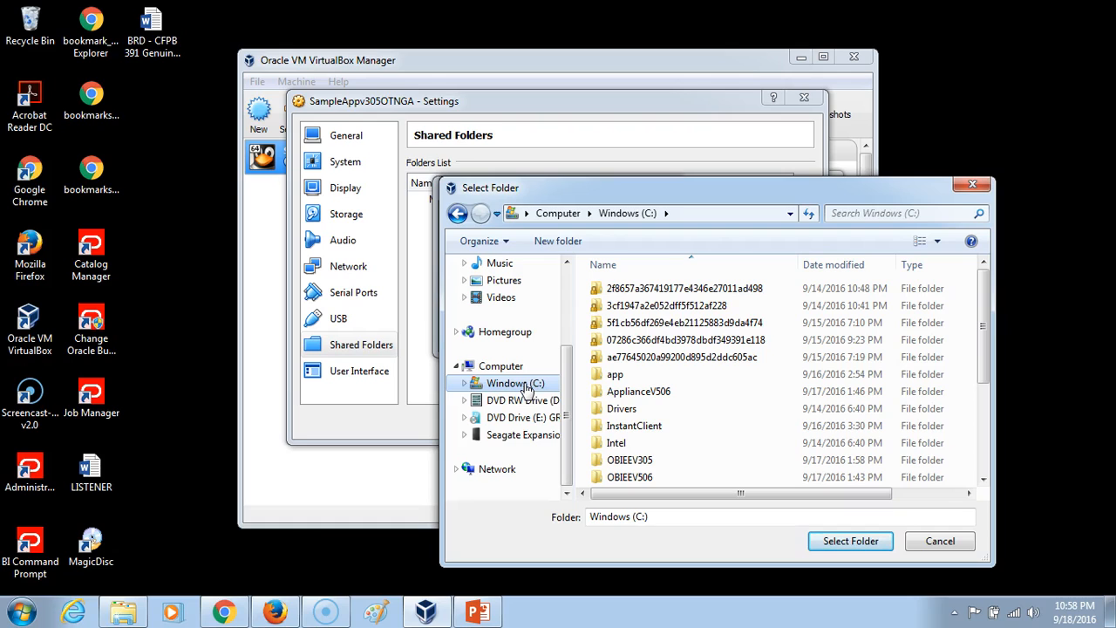
{"action": "left_click", "coordinate": [639, 462]}
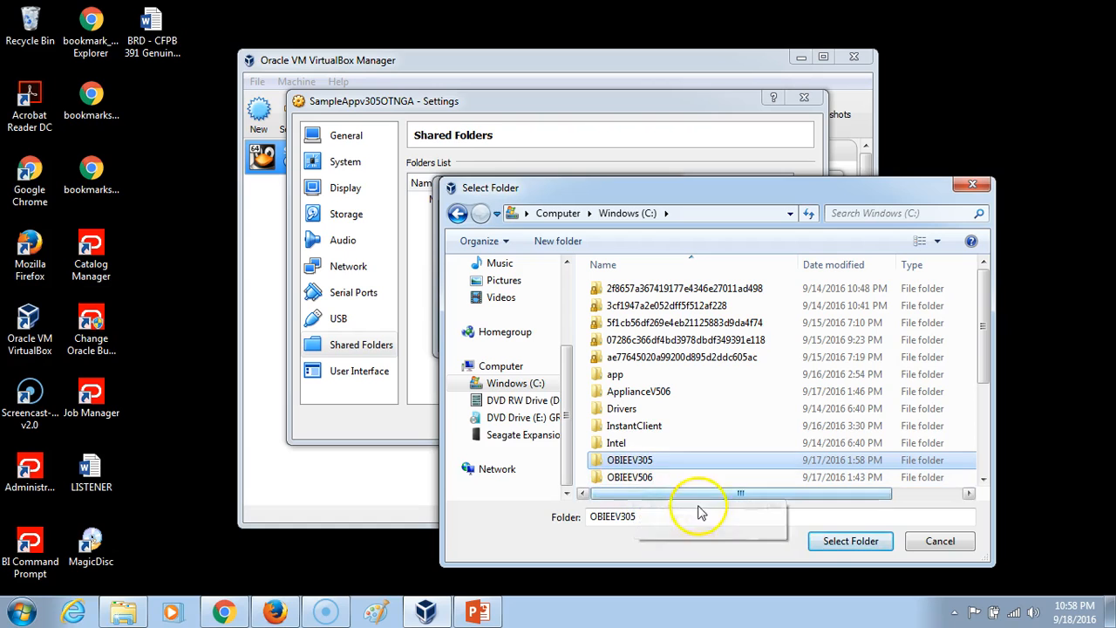
{"action": "left_click", "coordinate": [839, 545]}
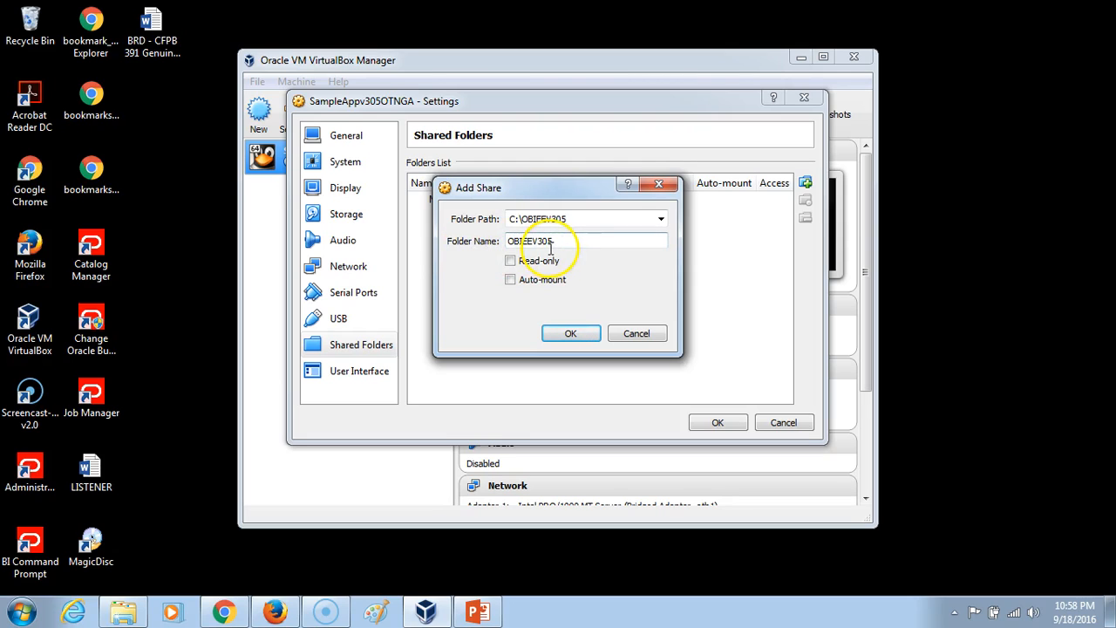
{"action": "left_click", "coordinate": [511, 280]}
{"action": "left_click", "coordinate": [555, 335]}
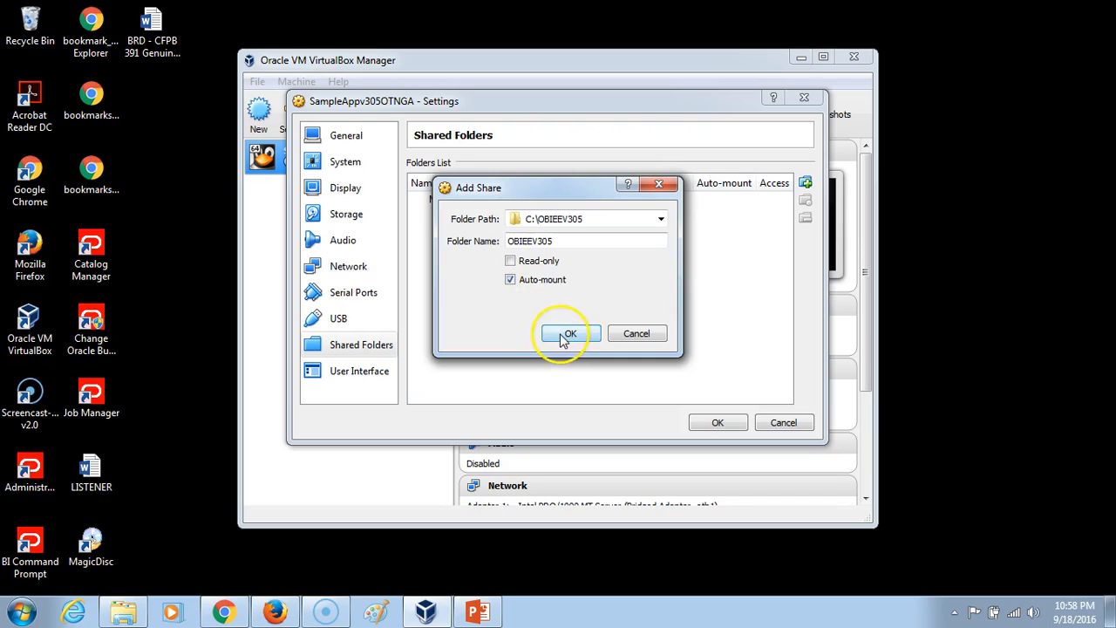
{"action": "left_click", "coordinate": [715, 423]}
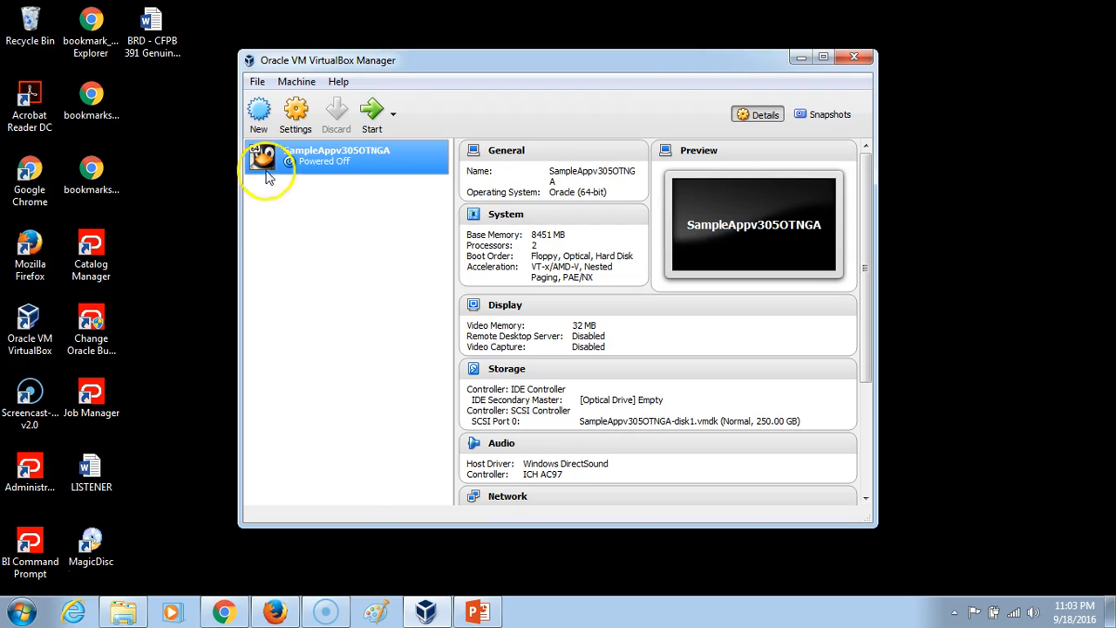
Start the SampleAppv305OTNGA virtual machine and permanently dismiss the keyboard capture and mouse integration messages.
{"action": "left_click", "coordinate": [369, 122]}
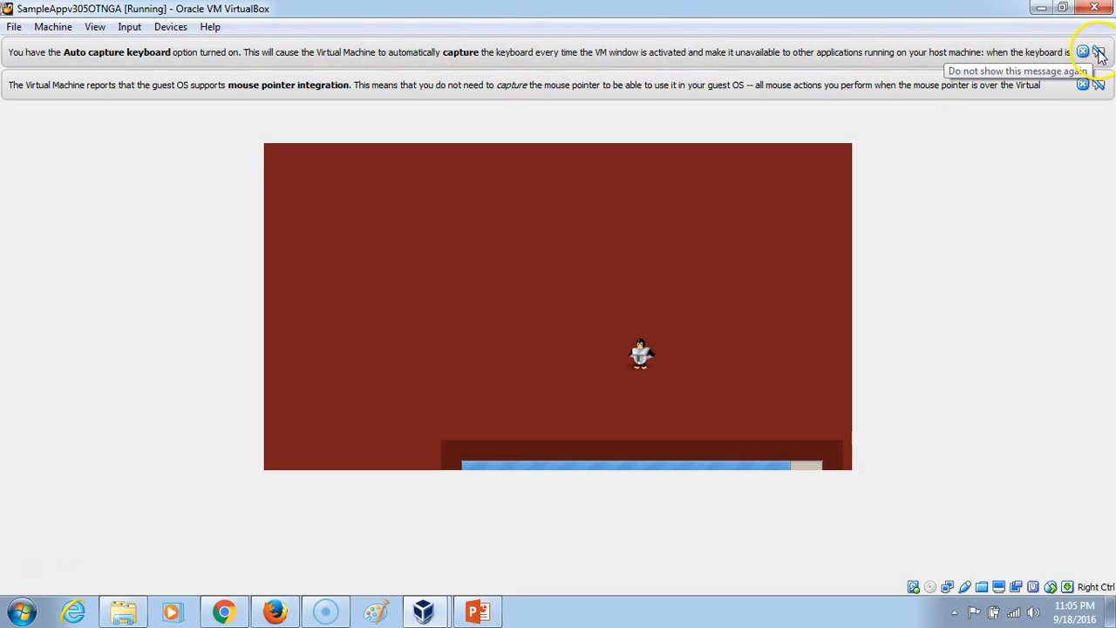
{"action": "left_click", "coordinate": [1099, 52]}
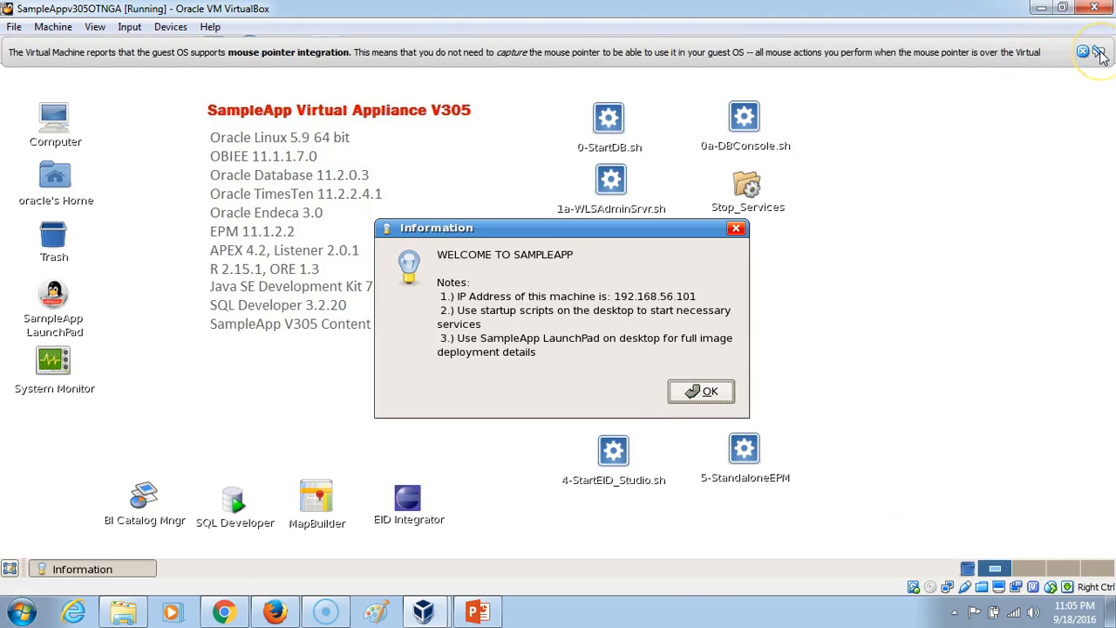
{"action": "left_click", "coordinate": [1100, 55]}
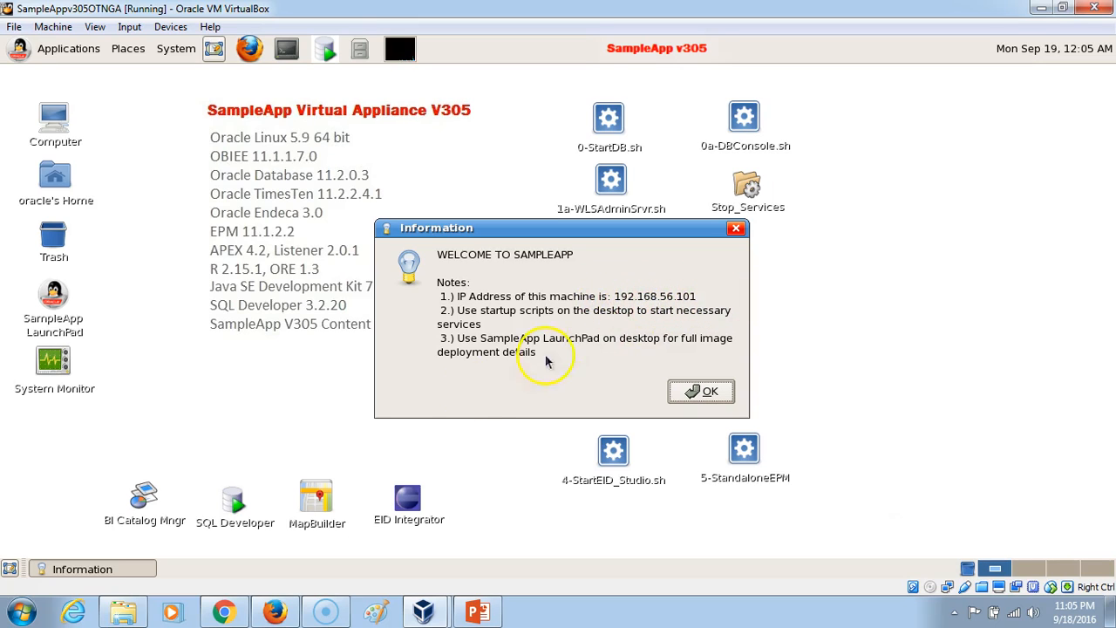
Record the machine's IP address 192.168.56.101 in a new Notepad document on the host, and minimize it.
{"action": "left_click", "coordinate": [17, 610]}
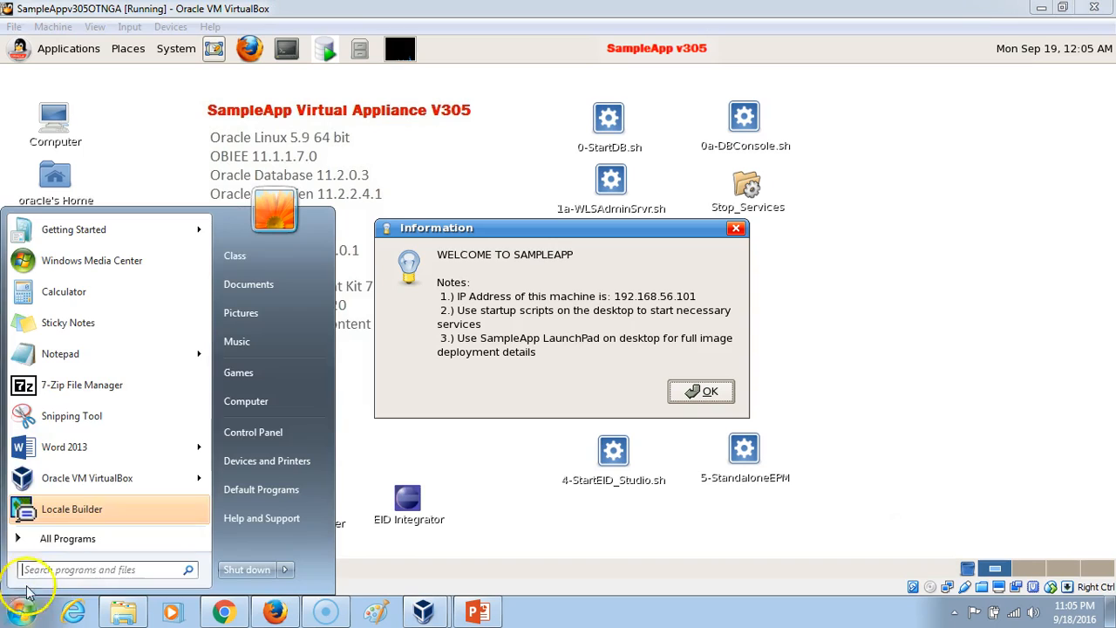
{"action": "left_click", "coordinate": [104, 353]}
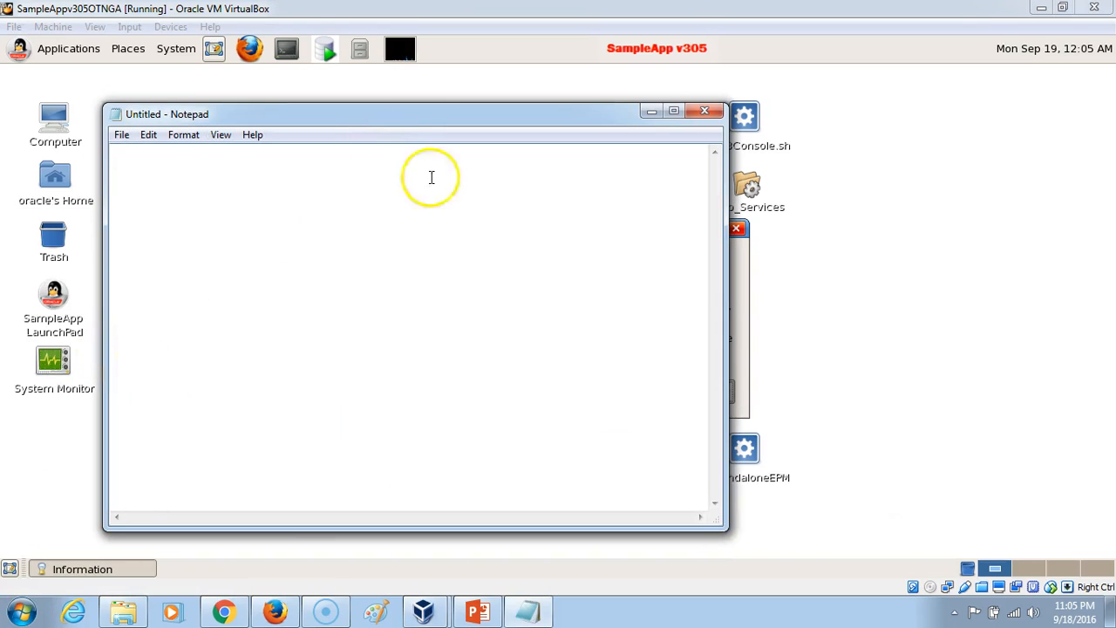
{"action": "left_click_drag", "start_coordinate": [723, 529], "coordinate": [374, 448]}
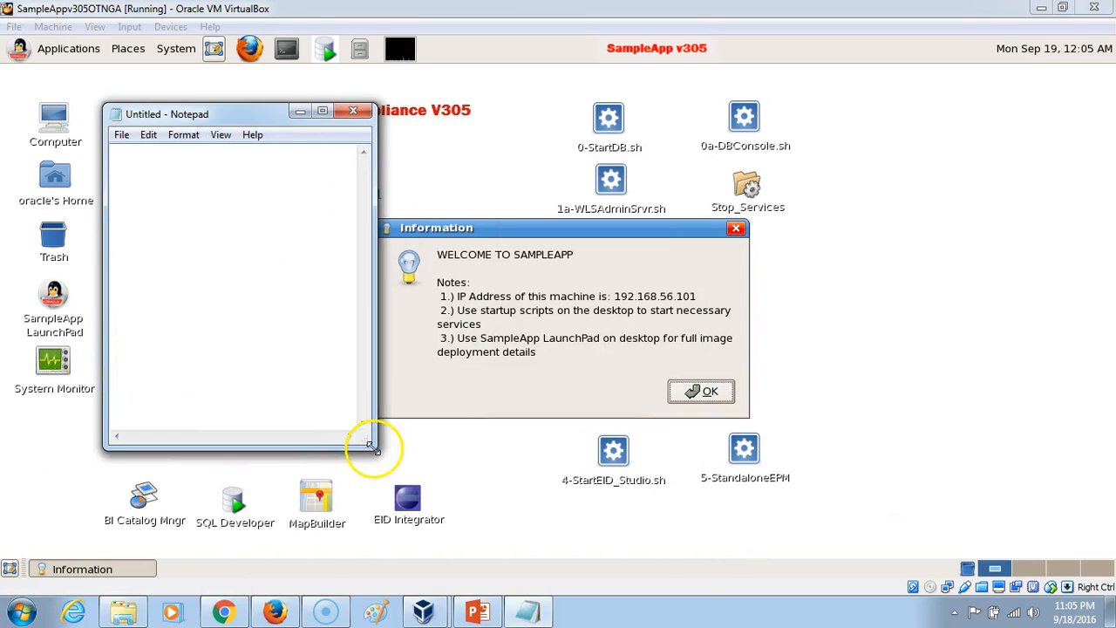
{"action": "type", "text": "192.168.56.101"}
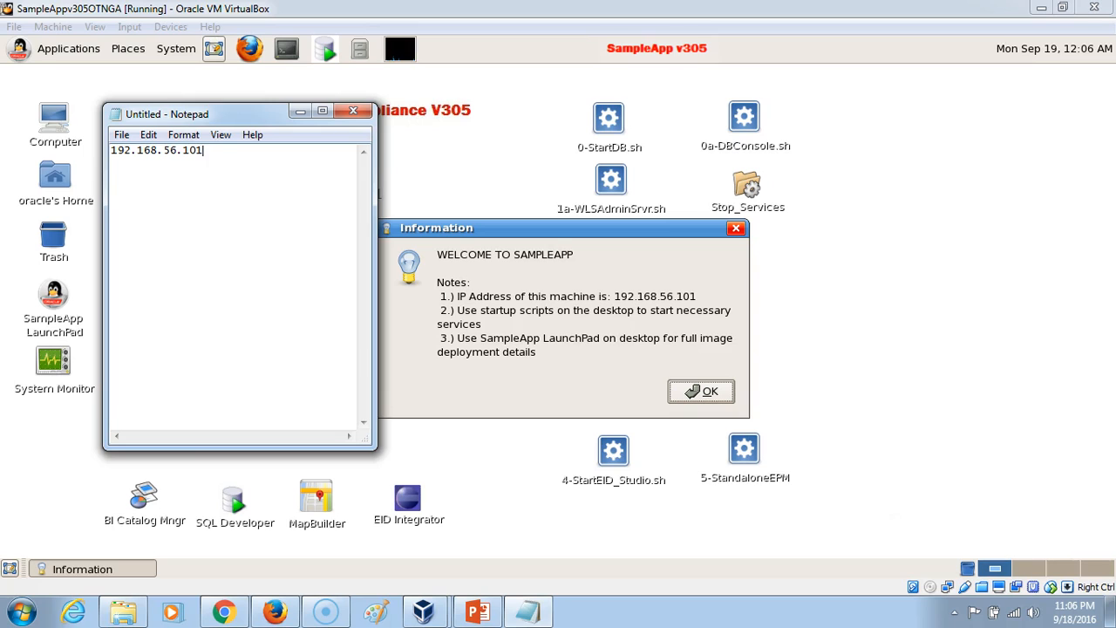
{"action": "left_click", "coordinate": [299, 112]}
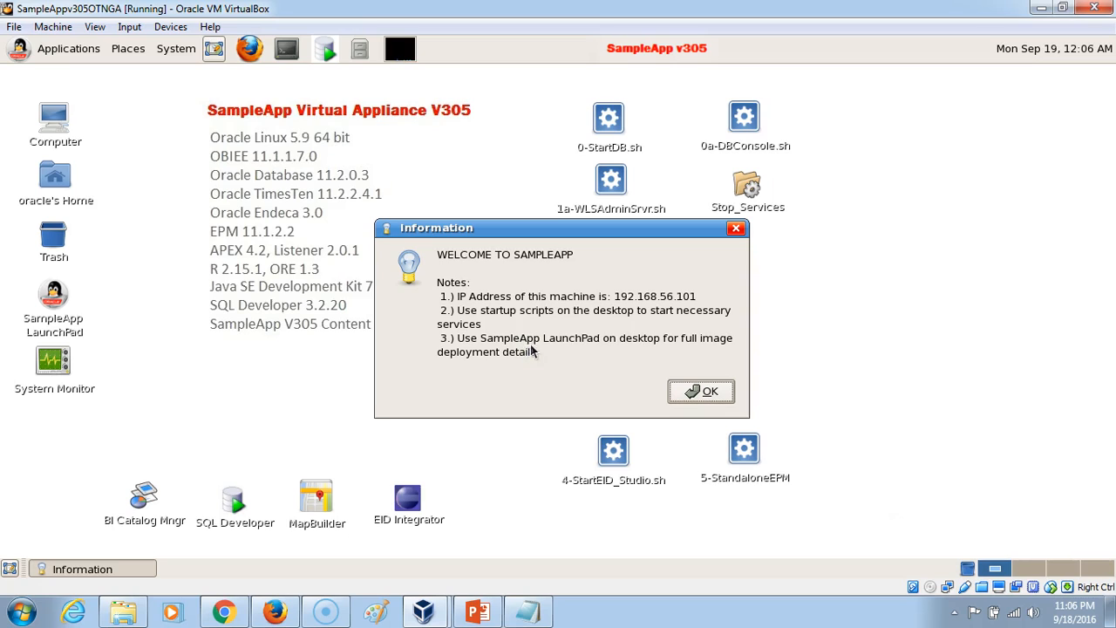
Dismiss the SampleApp welcome information and run the 0-StartDB.sh script in a terminal.
{"action": "left_click", "coordinate": [697, 392]}
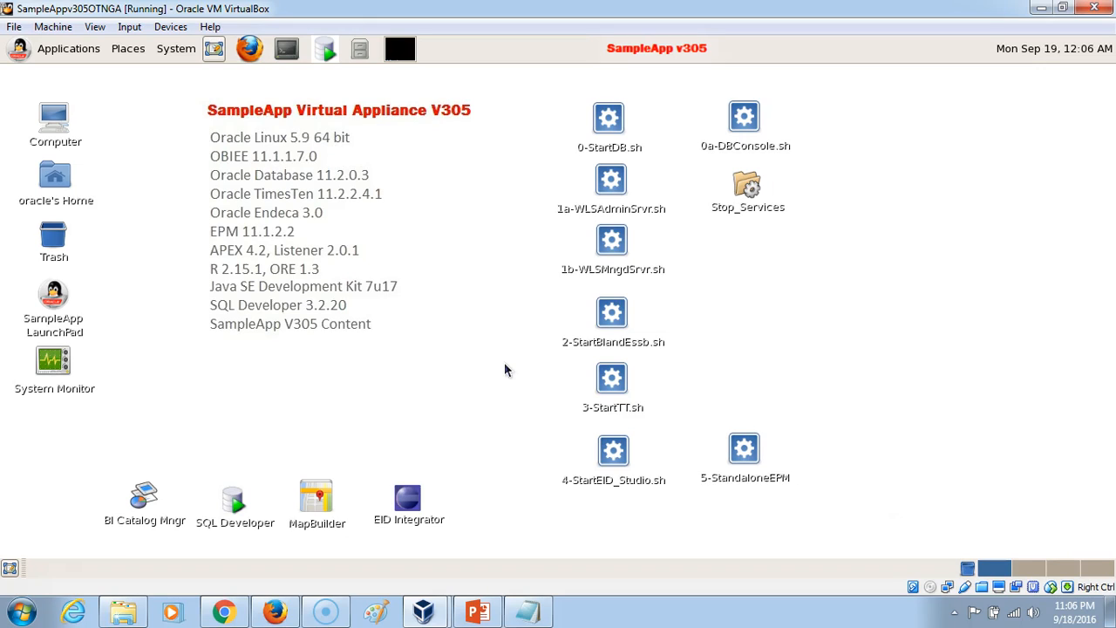
{"action": "left_click", "coordinate": [500, 297]}
{"action": "left_click", "coordinate": [458, 279]}
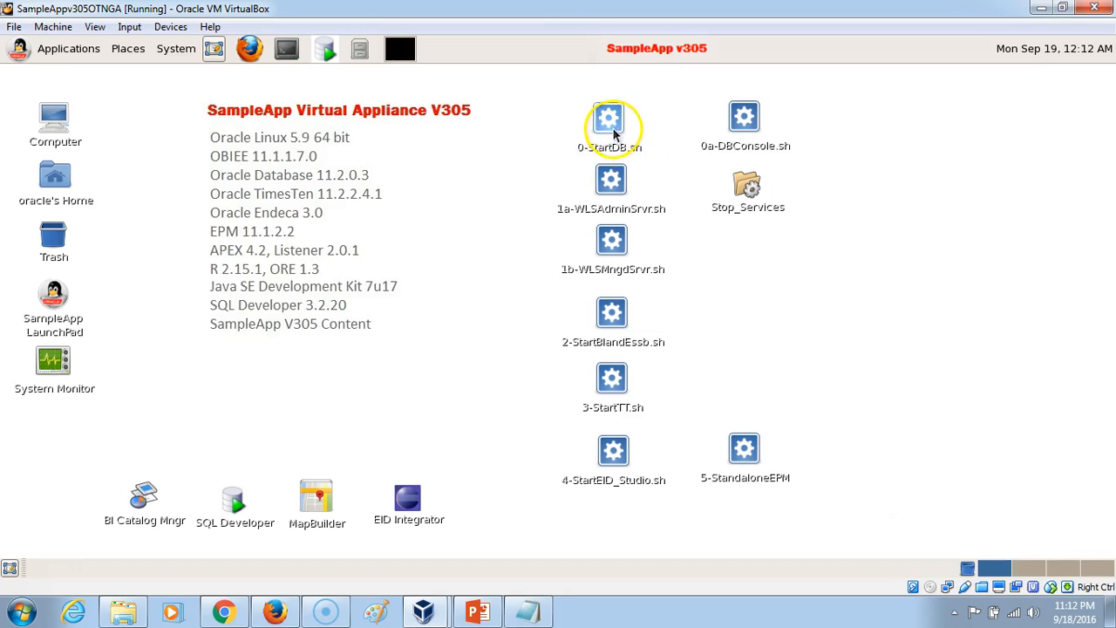
{"action": "double_click", "coordinate": [614, 131]}
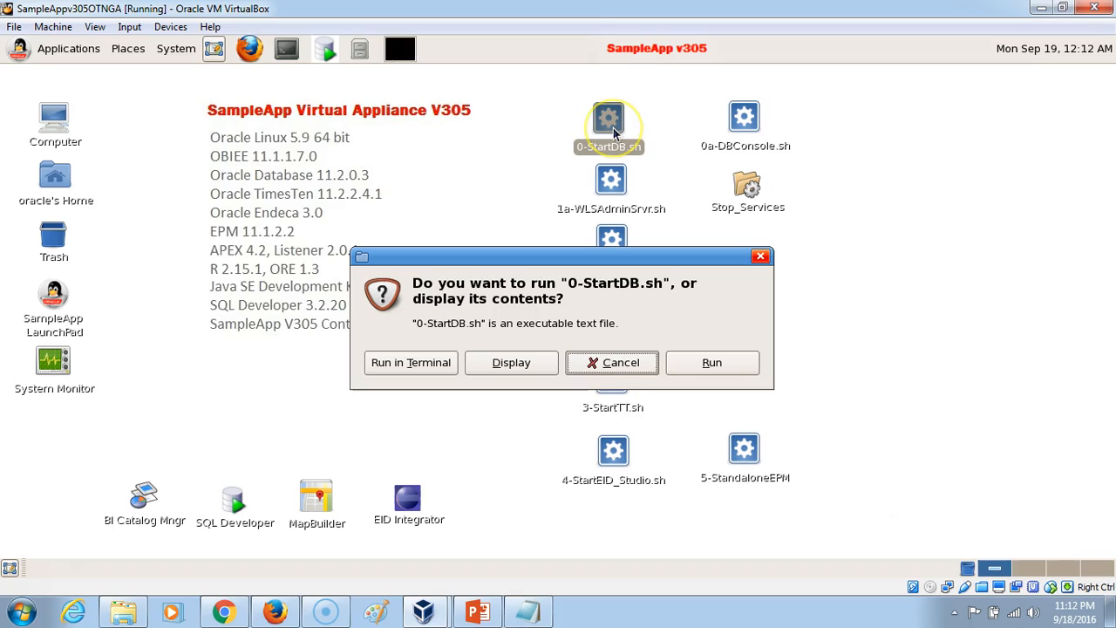
{"action": "left_click", "coordinate": [407, 363]}
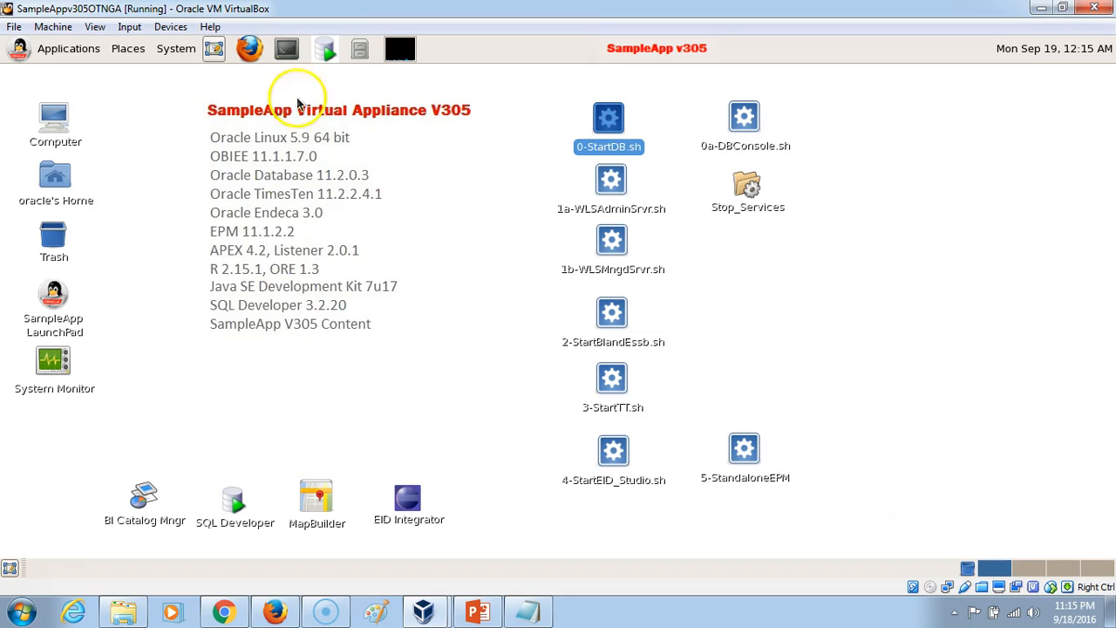
Open a guest terminal and try to connect to the orcl database with sqlplus as system, including the account password.
{"action": "left_click", "coordinate": [287, 53]}
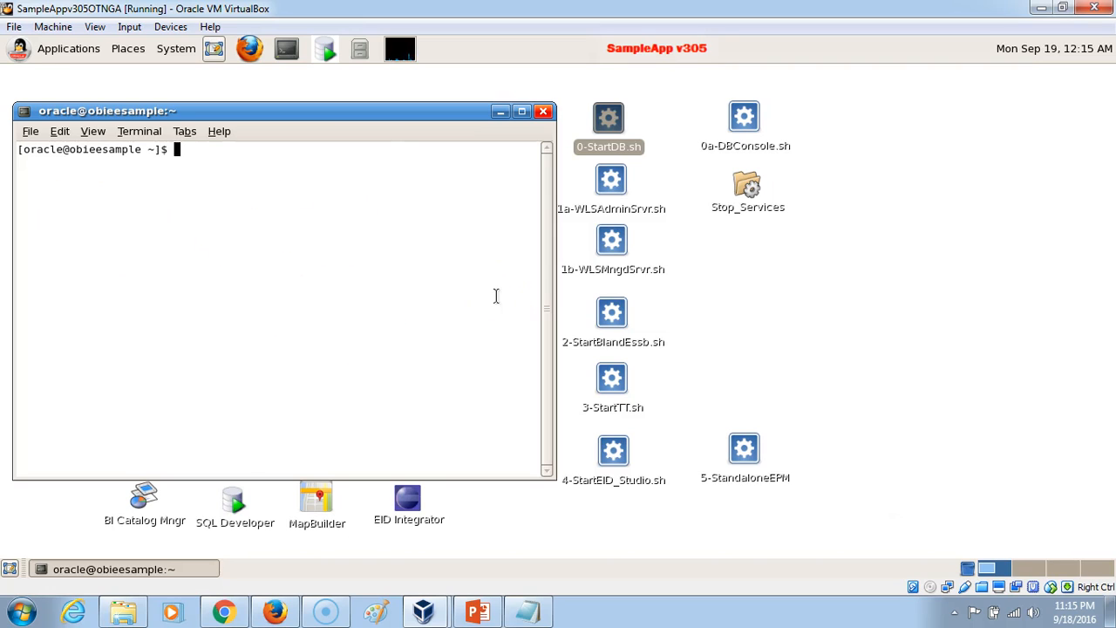
{"action": "type", "text": "sqlplus system/Admin"}
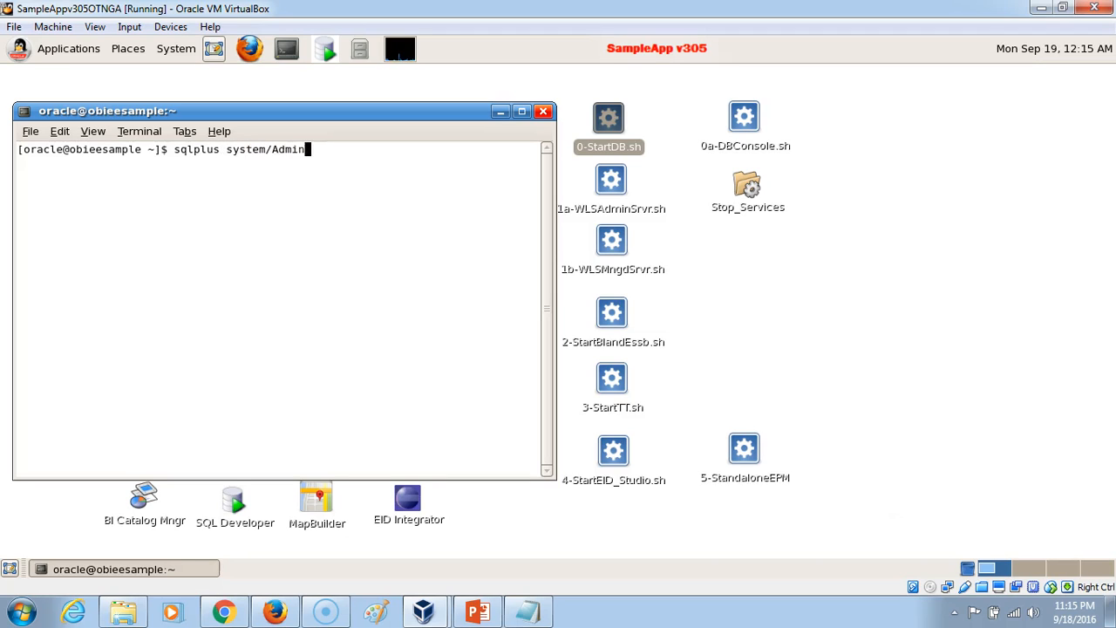
{"action": "type", "text": "@orcl"}
{"action": "key", "text": "Return"}
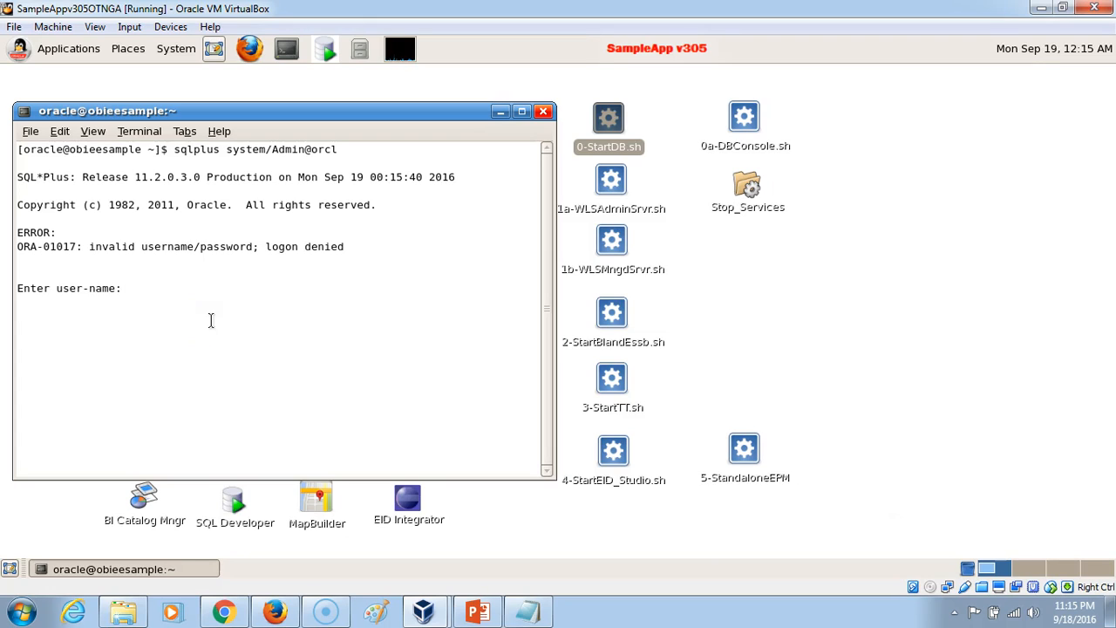
Log in to SQL*Plus with the user name system and enter the account password.
{"action": "type", "text": "system"}
{"action": "key", "text": "Return"}
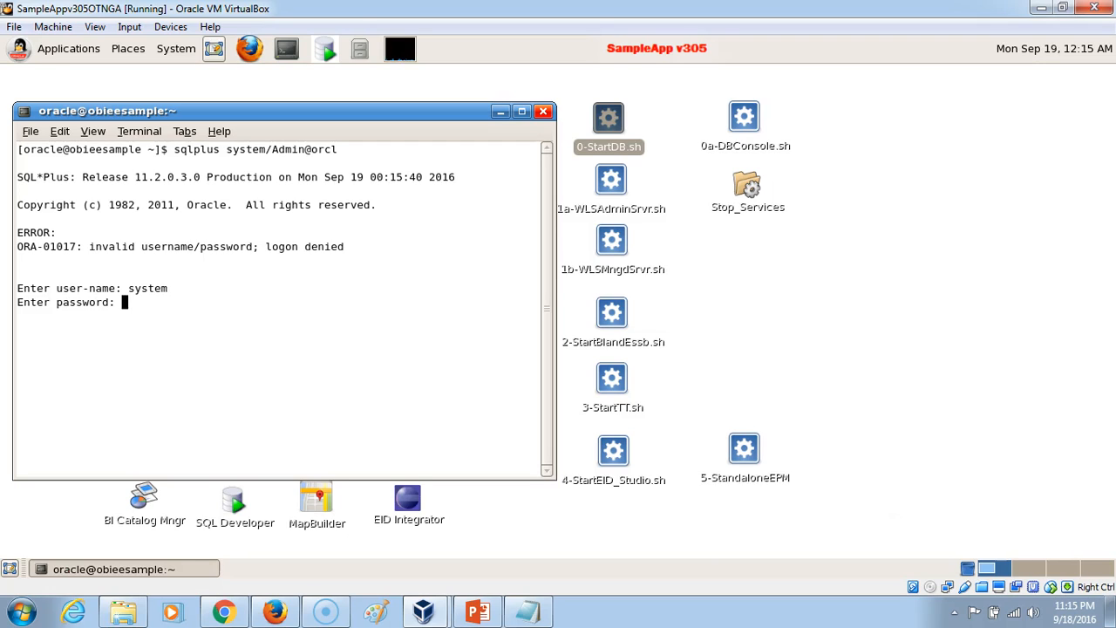
{"action": "key", "text": "Return"}
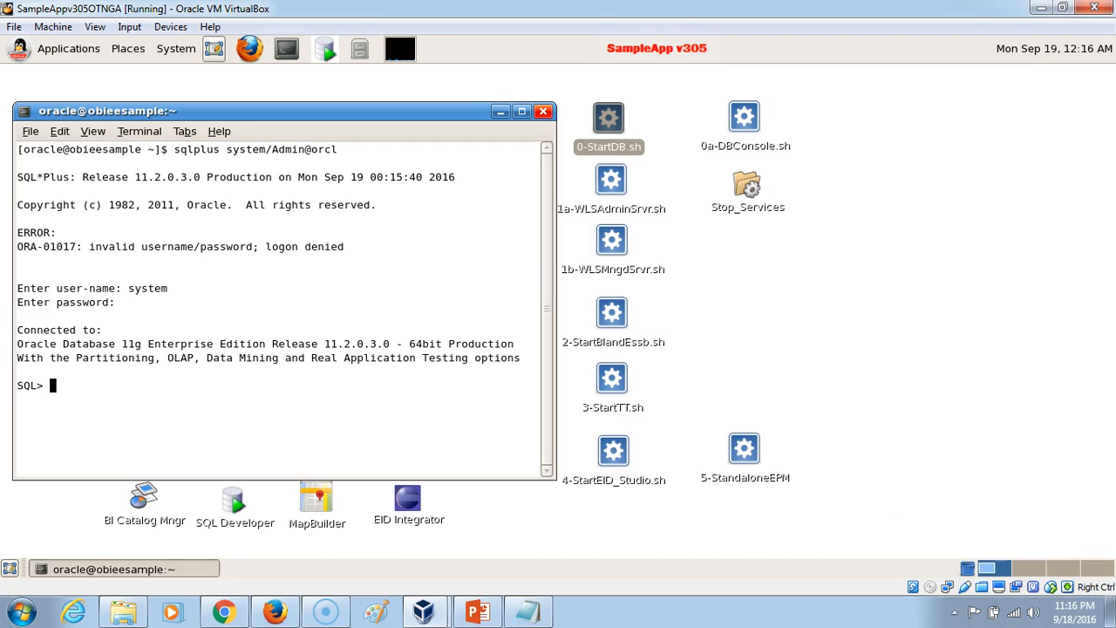